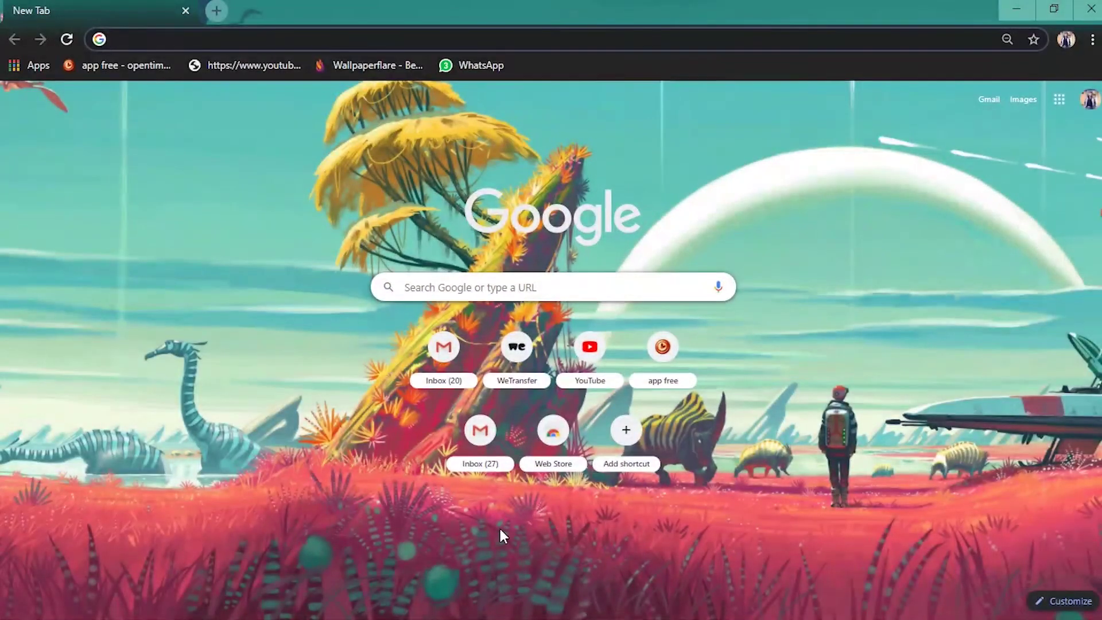
# Start typing the wetransfer address into the new tab's address bar.
pyautogui.write('we\\tr')
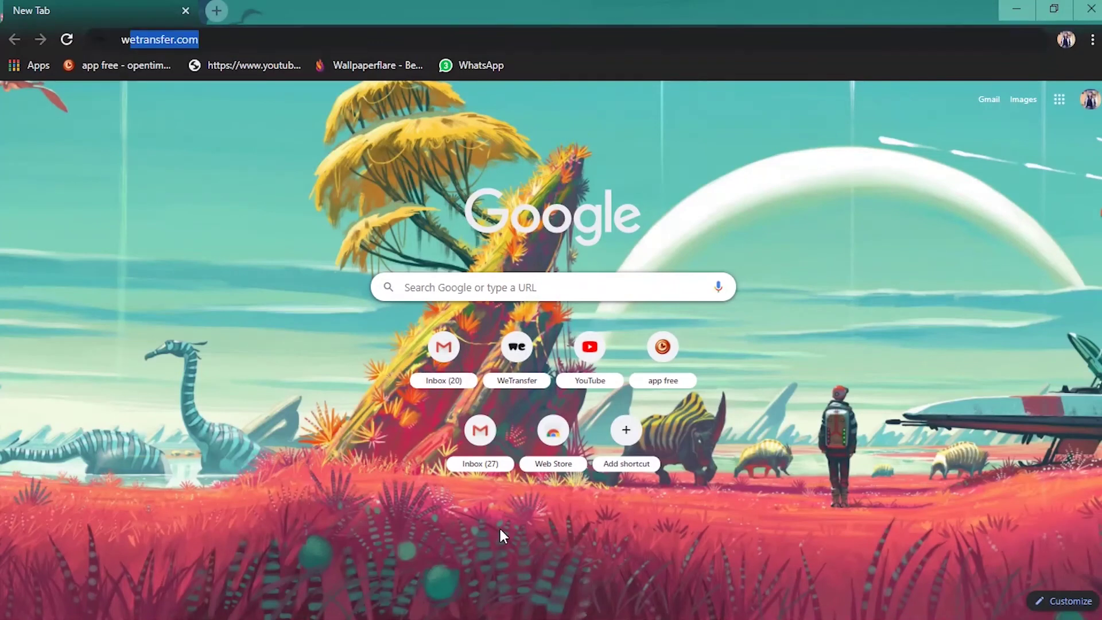
pyautogui.write('a')
# Correct the mistyped address to wetransfer.com and load the site.
pyautogui.press('BackSpace')
pyautogui.press('BackSpace')
pyautogui.press('BackSpace')
pyautogui.press('BackSpace')
pyautogui.write('transfer')
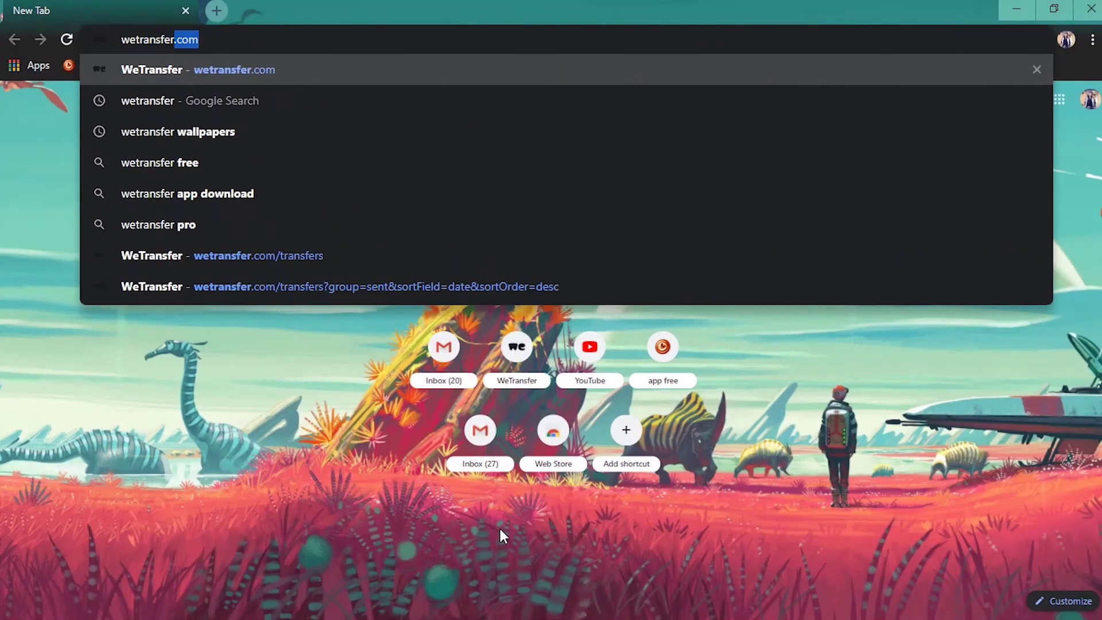
pyautogui.write('.com')
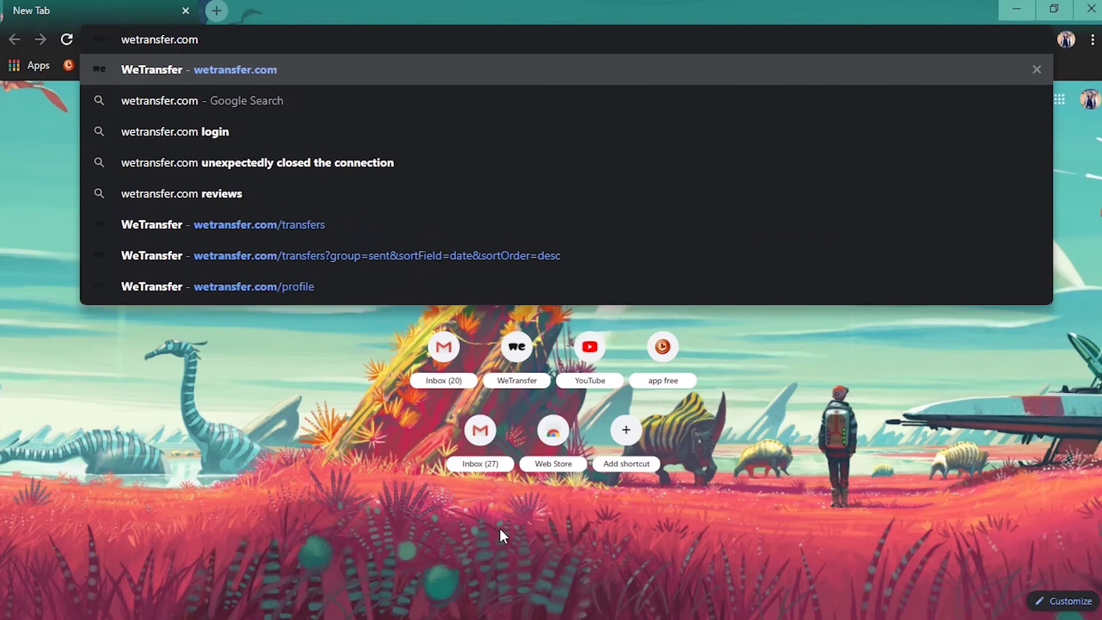
pyautogui.press('Return')
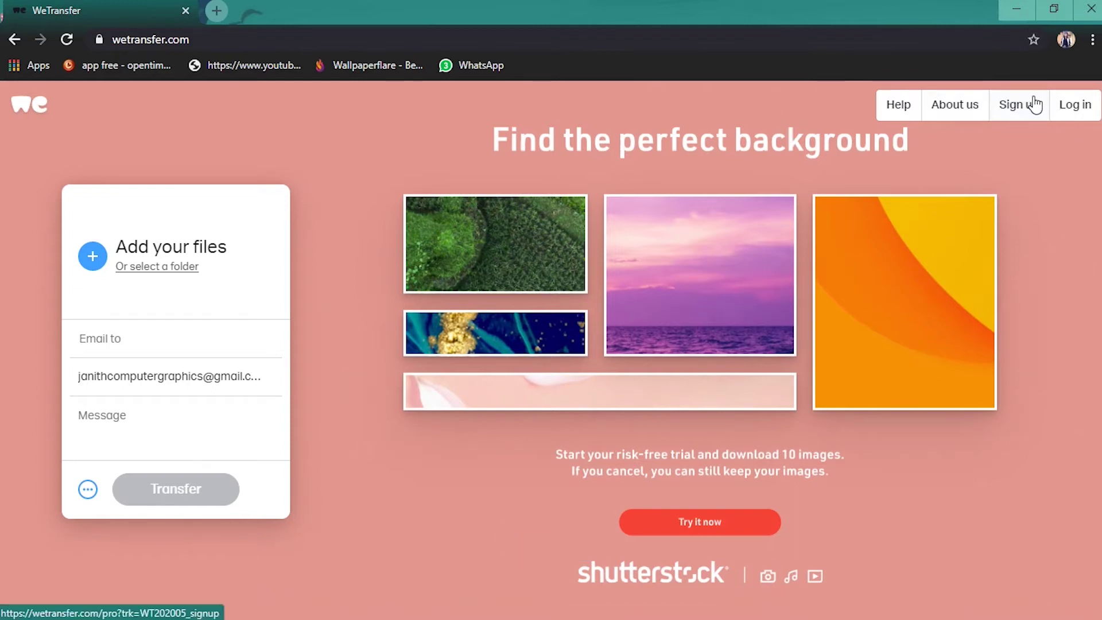
# Open the Pro page and compare the free 2 GB plan with Pro at $12/month.
pyautogui.click(1021, 112)
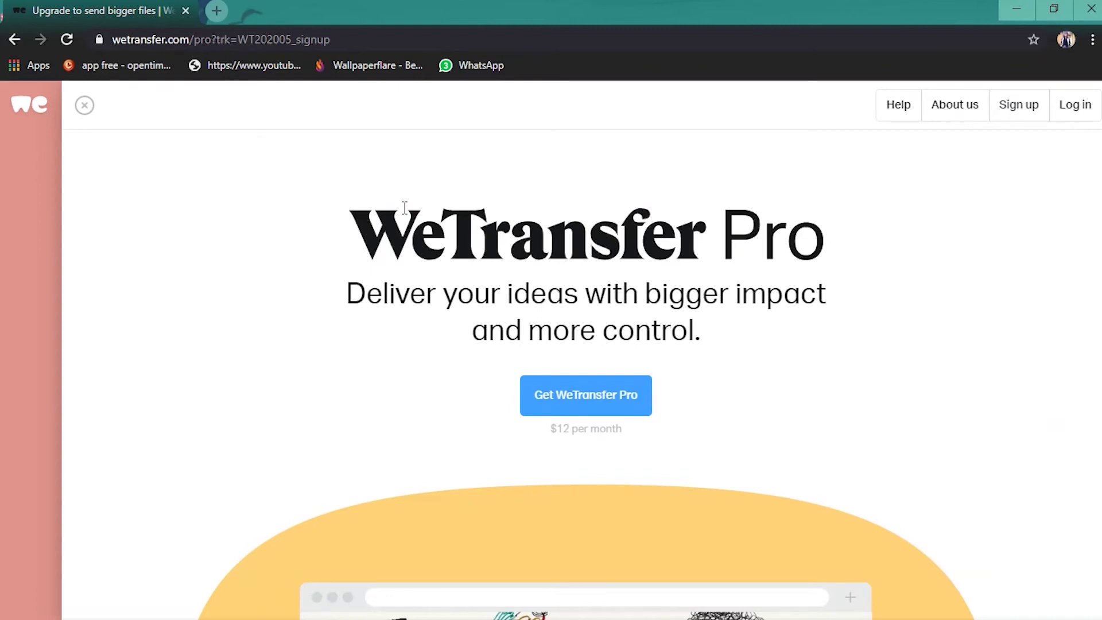
pyautogui.scroll(-4, 763, 396)
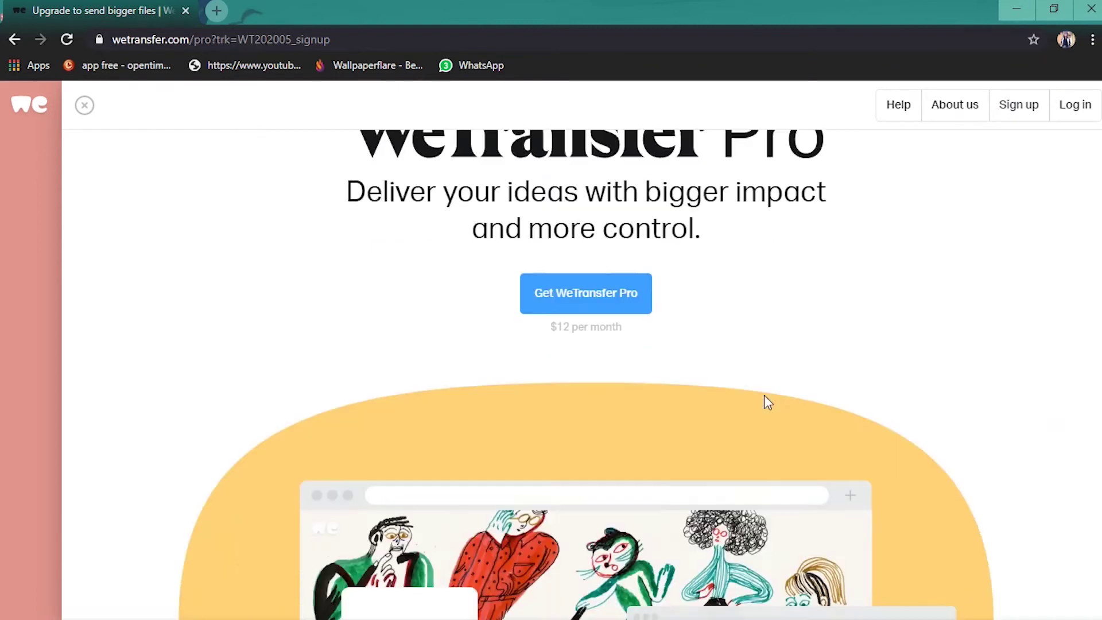
pyautogui.scroll(4, 439, 449)
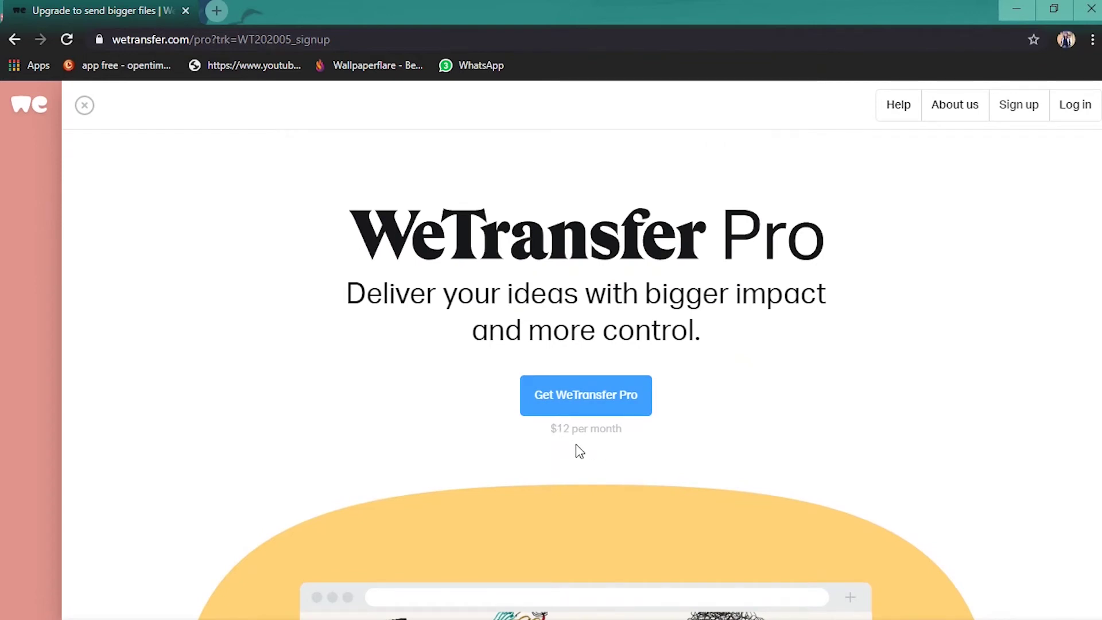
pyautogui.scroll(-6, 669, 364)
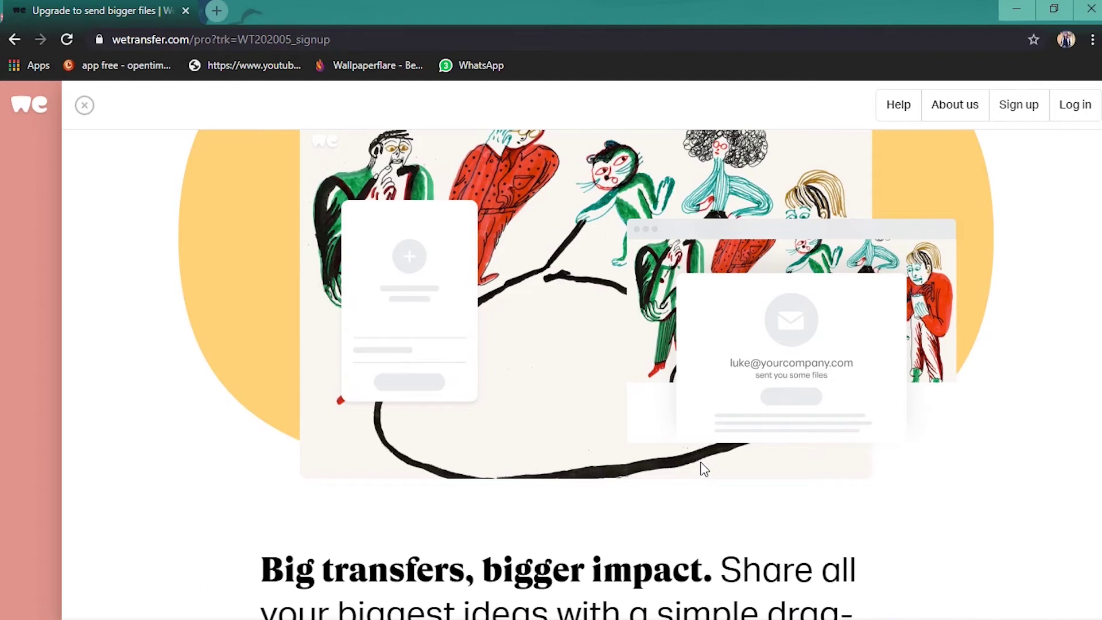
pyautogui.scroll(-5, 664, 479)
pyautogui.scroll(-5, 470, 278)
pyautogui.scroll(-15, 469, 278)
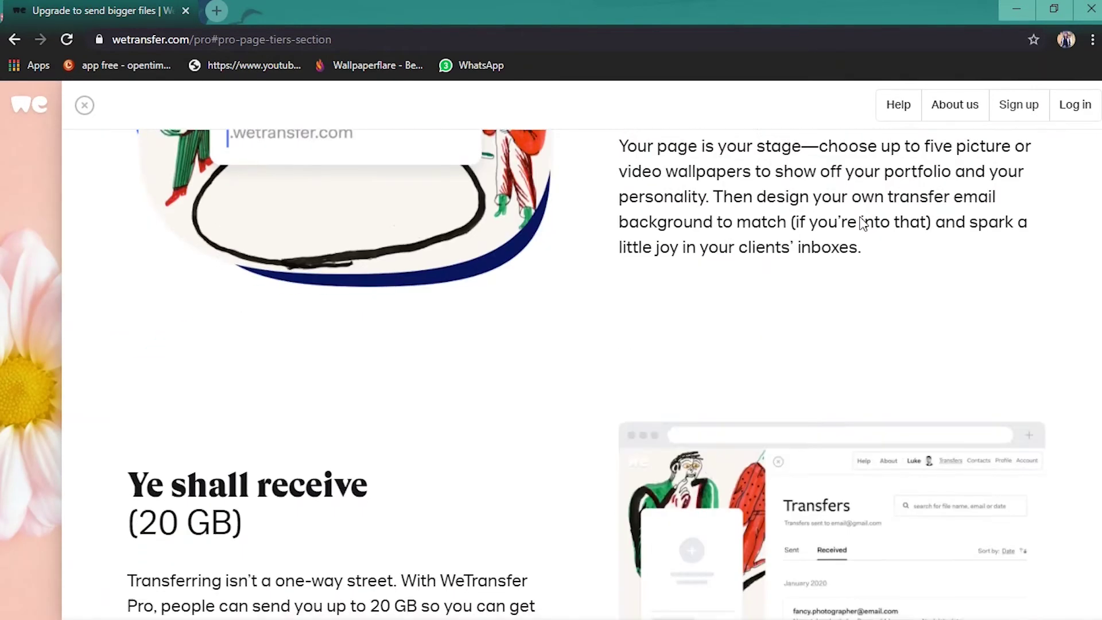
pyautogui.scroll(2, 627, 413)
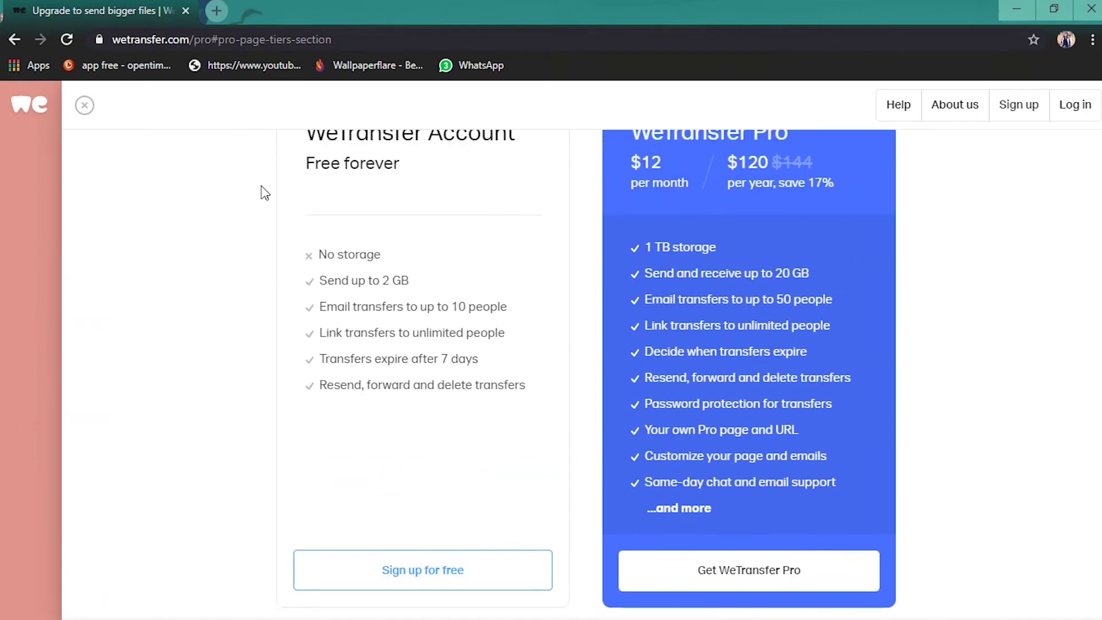
pyautogui.scroll(2, 955, 326)
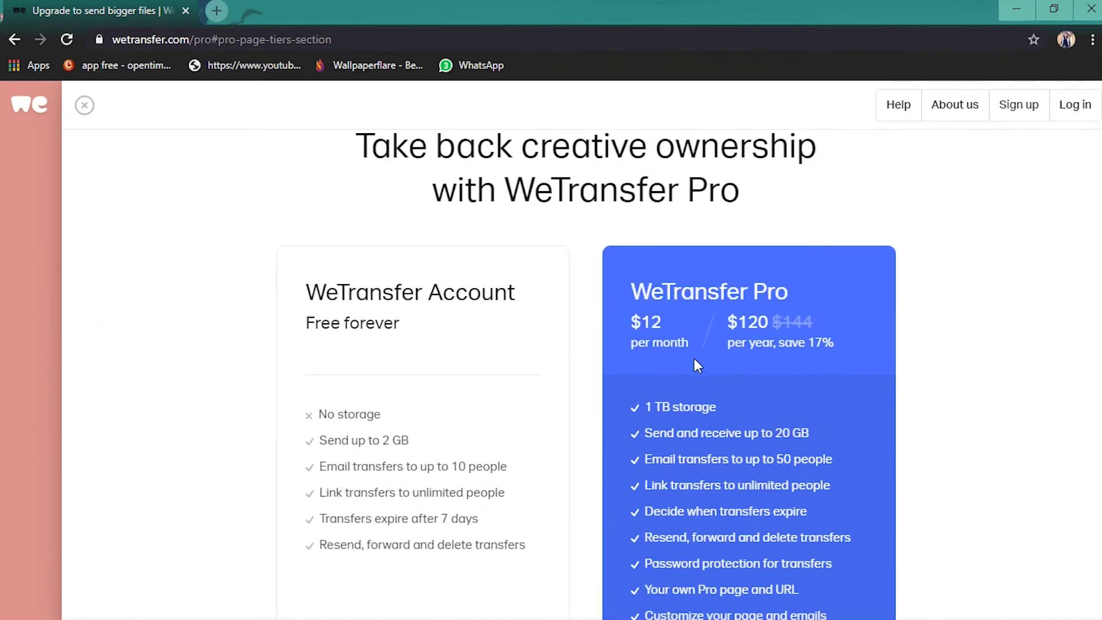
pyautogui.scroll(-3, 693, 364)
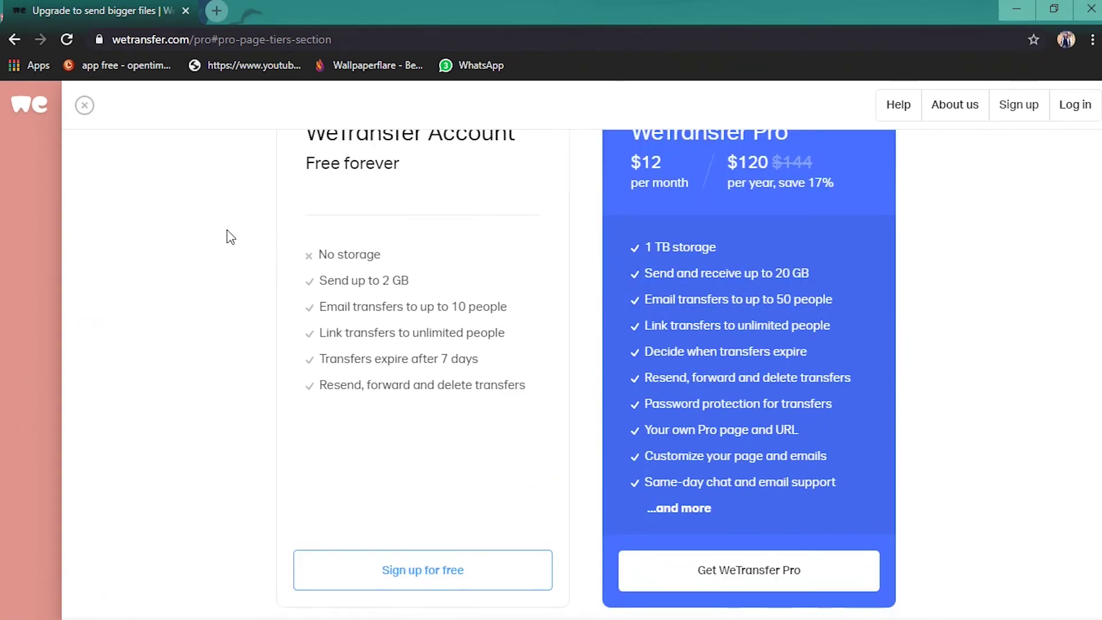
pyautogui.scroll(2, 322, 253)
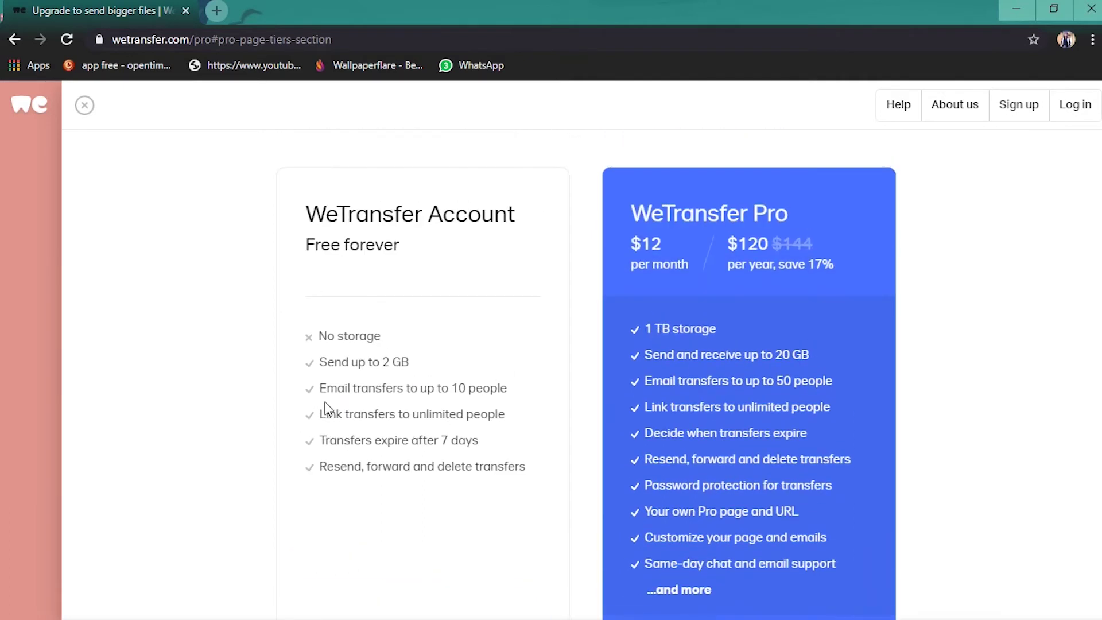
pyautogui.scroll(-2, 321, 454)
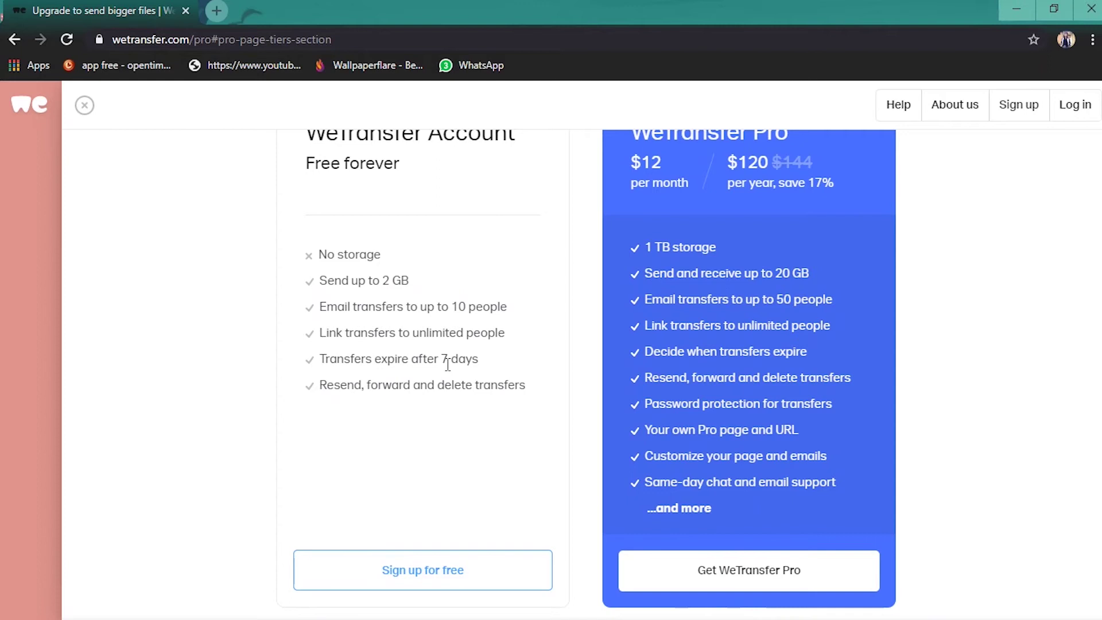
# Log in to the existing WeTransfer account with its e-mail address and password.
pyautogui.click(395, 572)
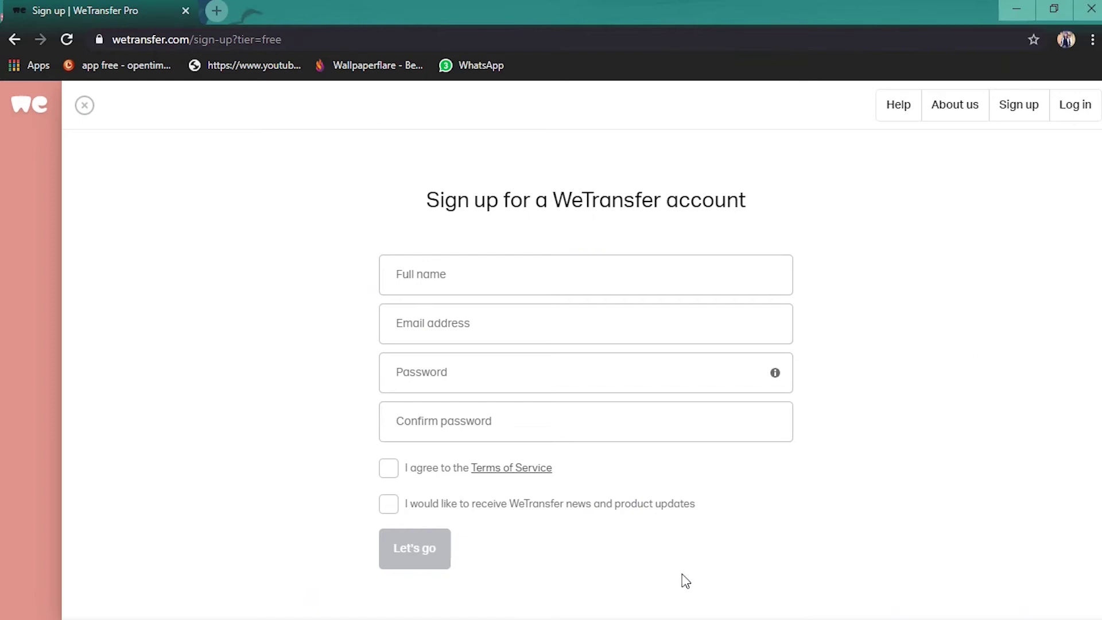
pyautogui.click(1071, 111)
pyautogui.click(423, 178)
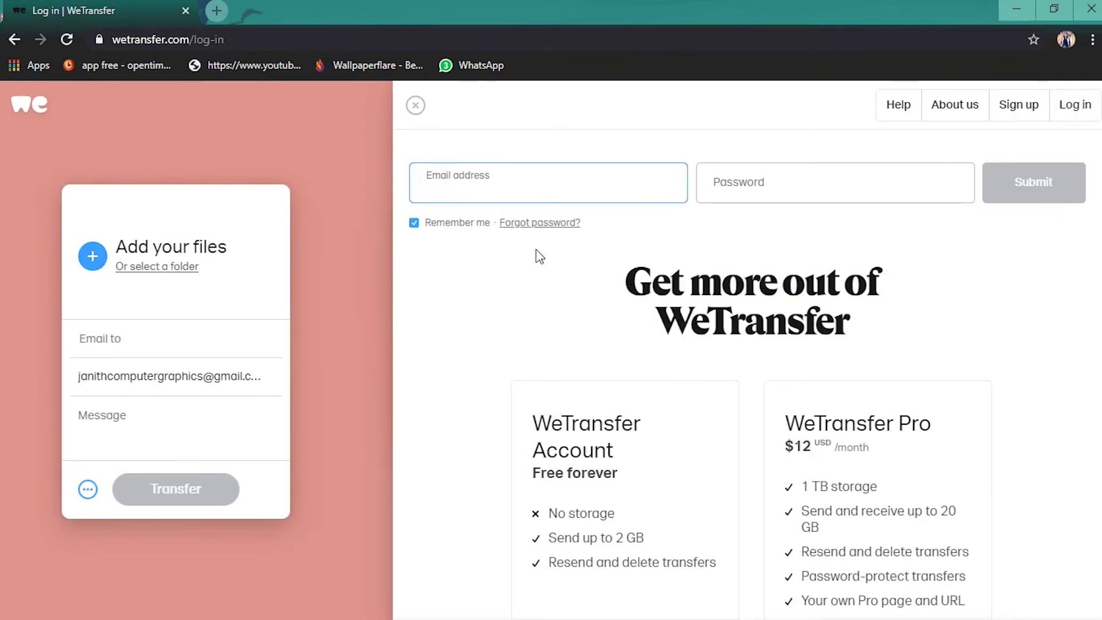
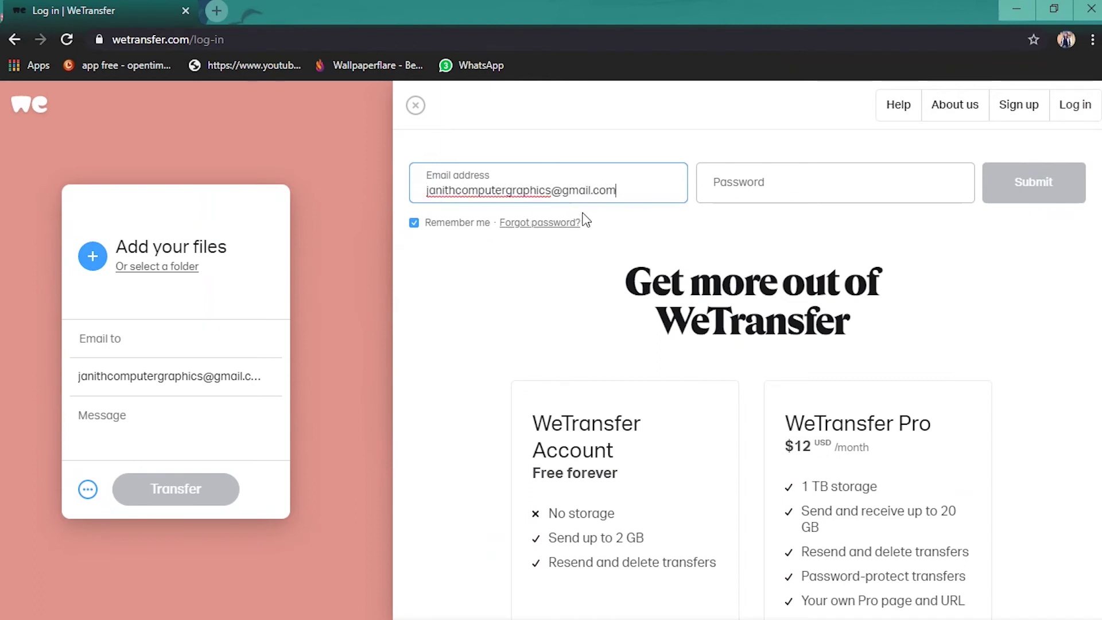
pyautogui.click(792, 185)
pyautogui.write('••••••••')
pyautogui.click(1044, 195)
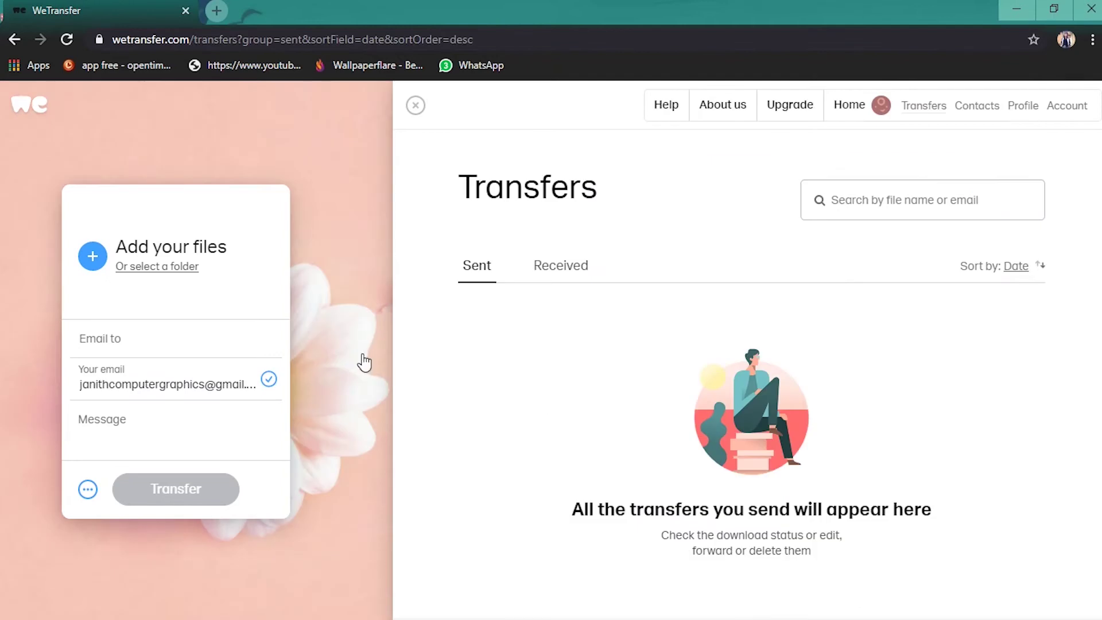
# Enter the recipient's e-mail address in the Email to field.
pyautogui.click(94, 340)
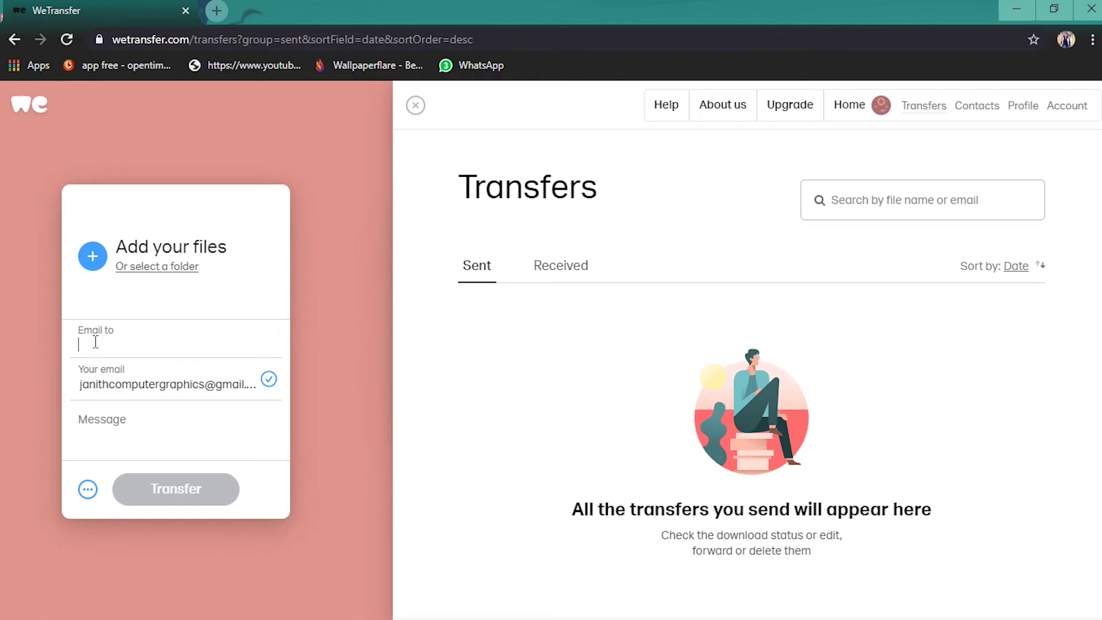
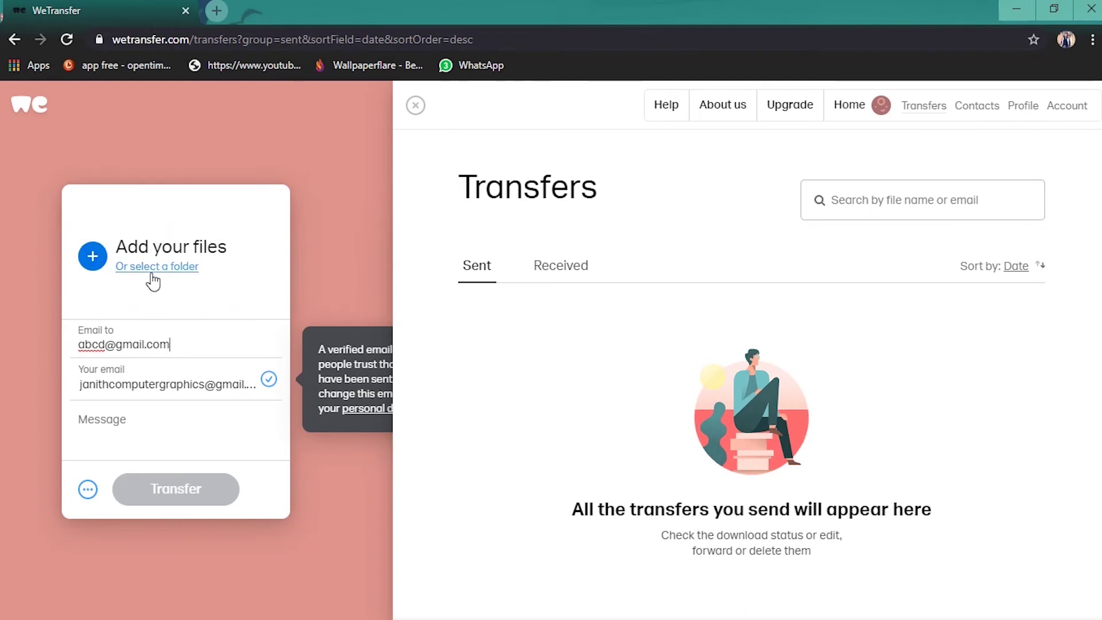
pyautogui.click(105, 277)
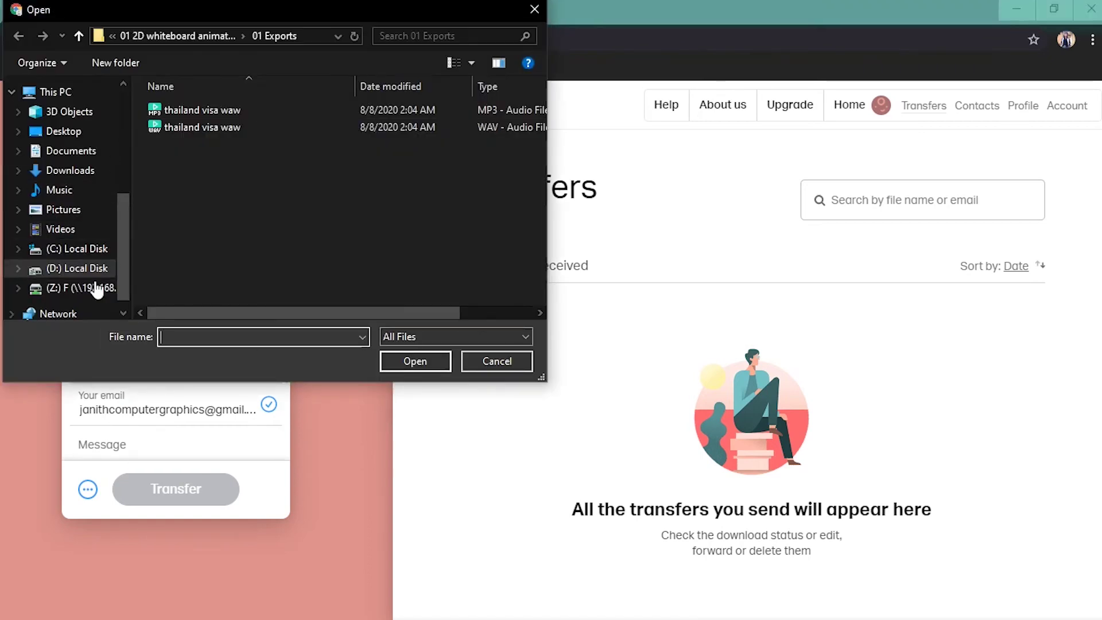
pyautogui.click(76, 268)
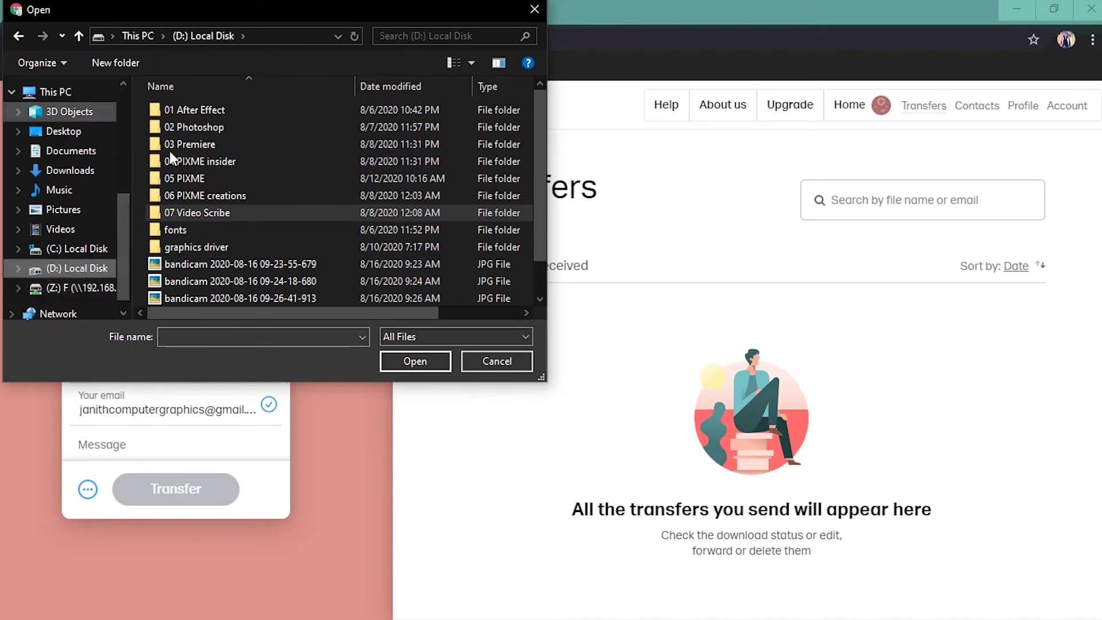
pyautogui.click(198, 263)
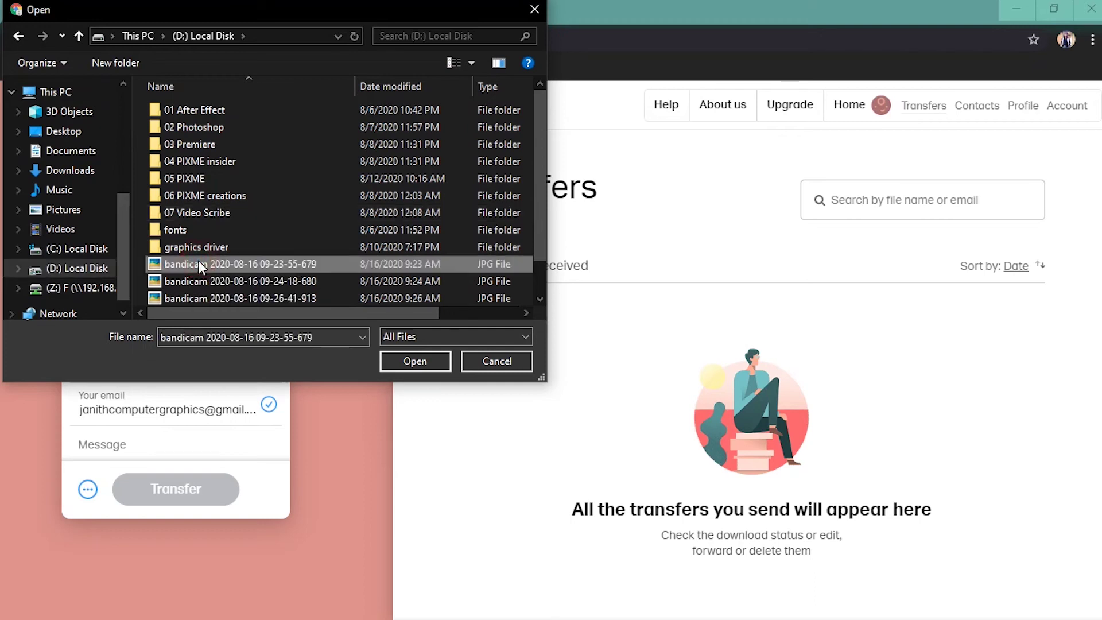
pyautogui.click(402, 360)
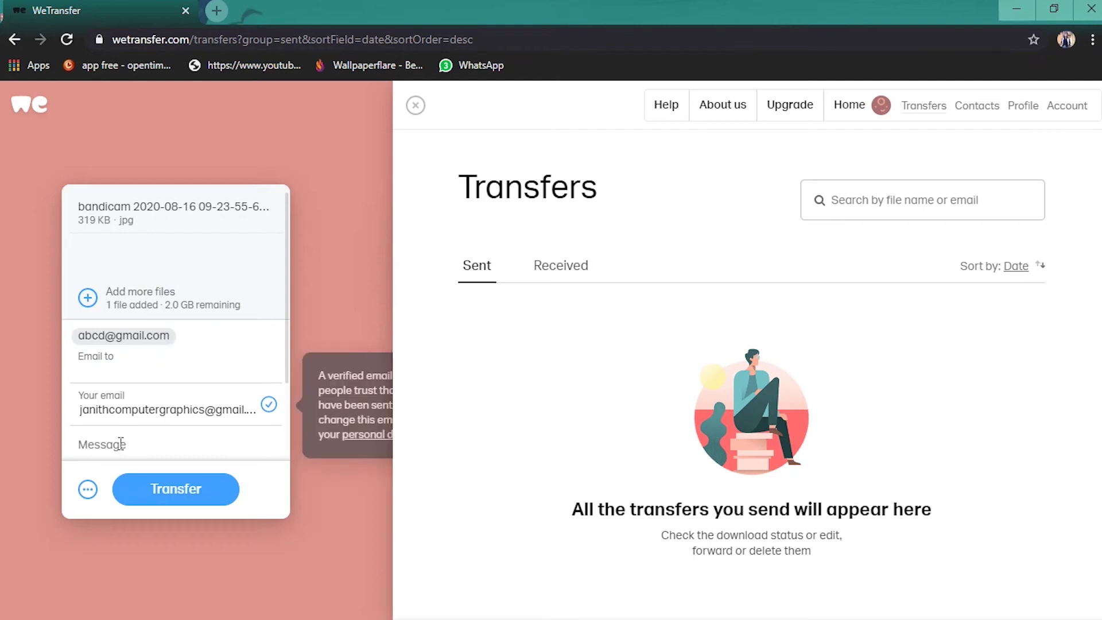
# Show the transfer options with the … button at the upload panel's bottom left.
pyautogui.scroll(-1, 115, 453)
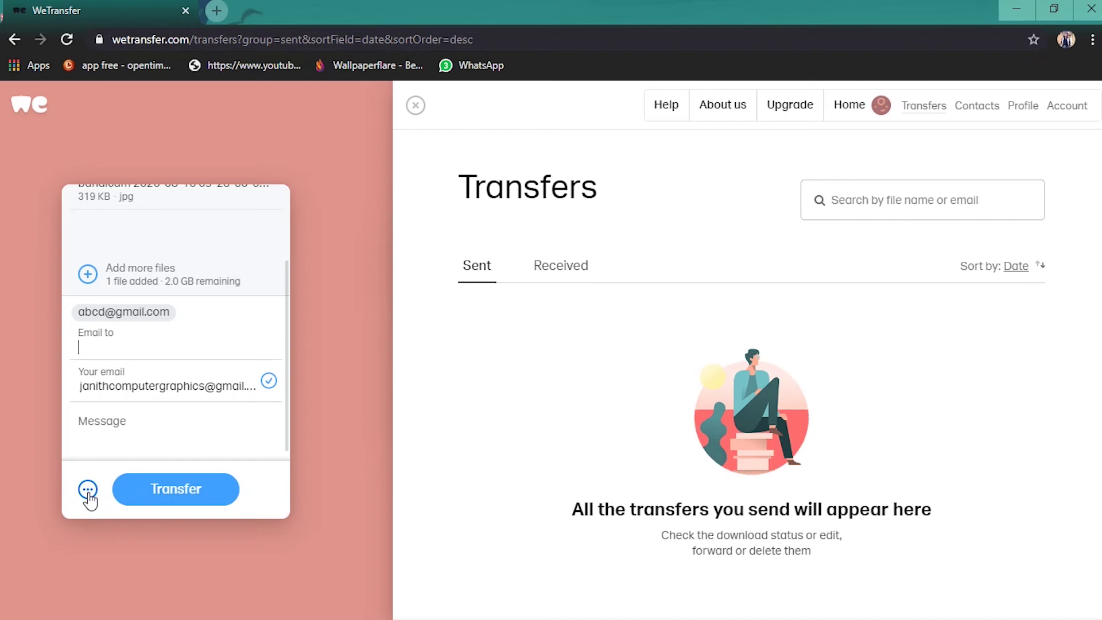
pyautogui.click(87, 489)
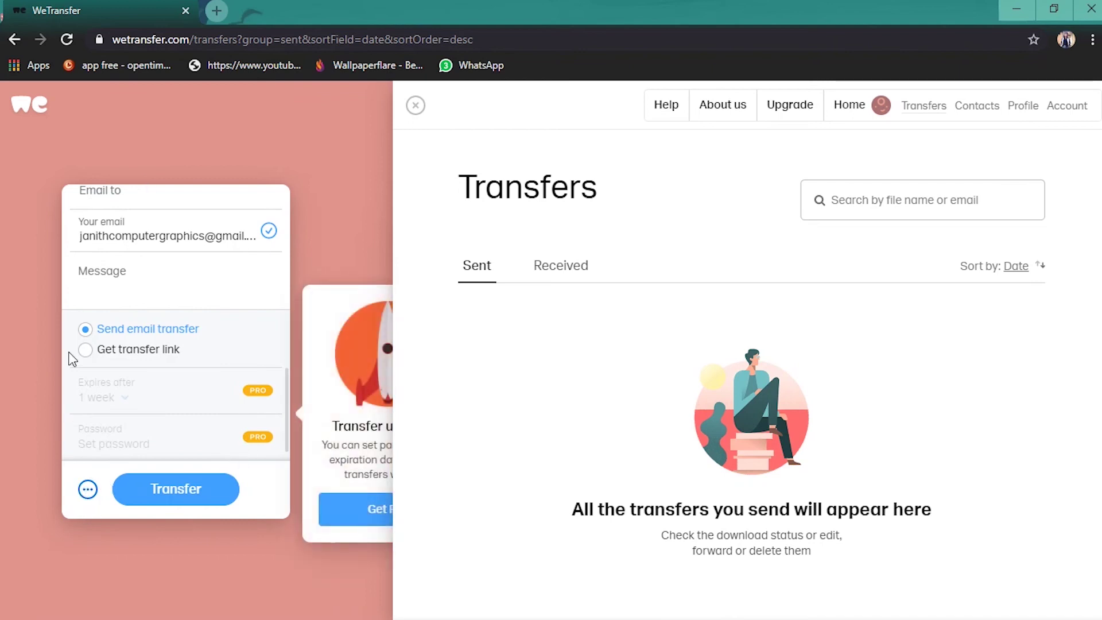
# Select Get transfer link as delivery, close the options, and show the add-more-files choice.
pyautogui.moveTo(101, 396)
pyautogui.click(88, 353)
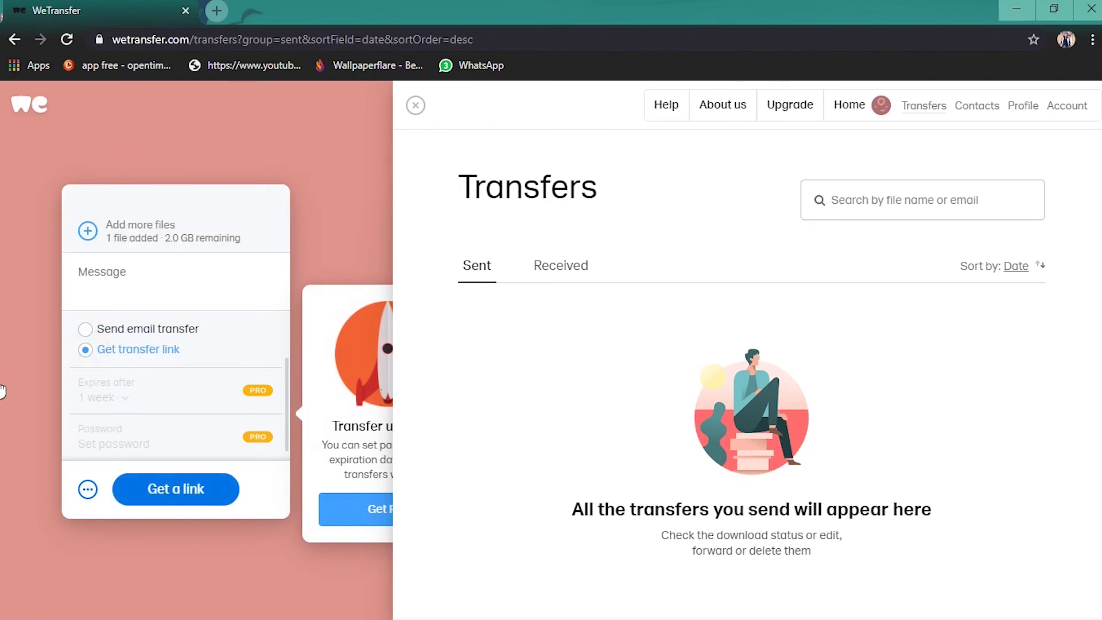
pyautogui.click(95, 271)
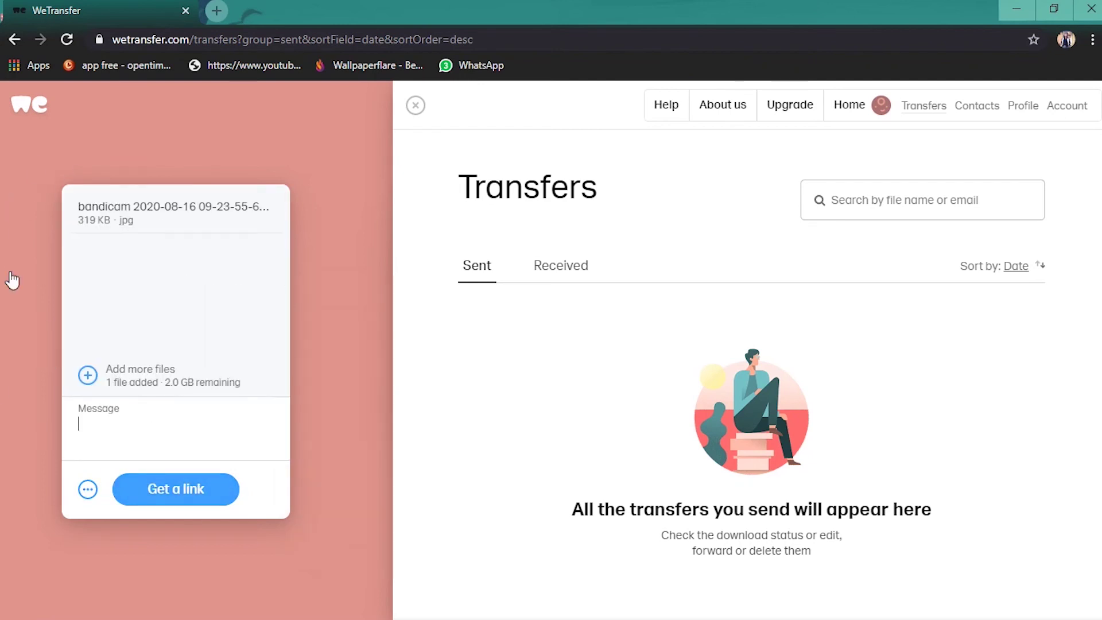
pyautogui.click(87, 375)
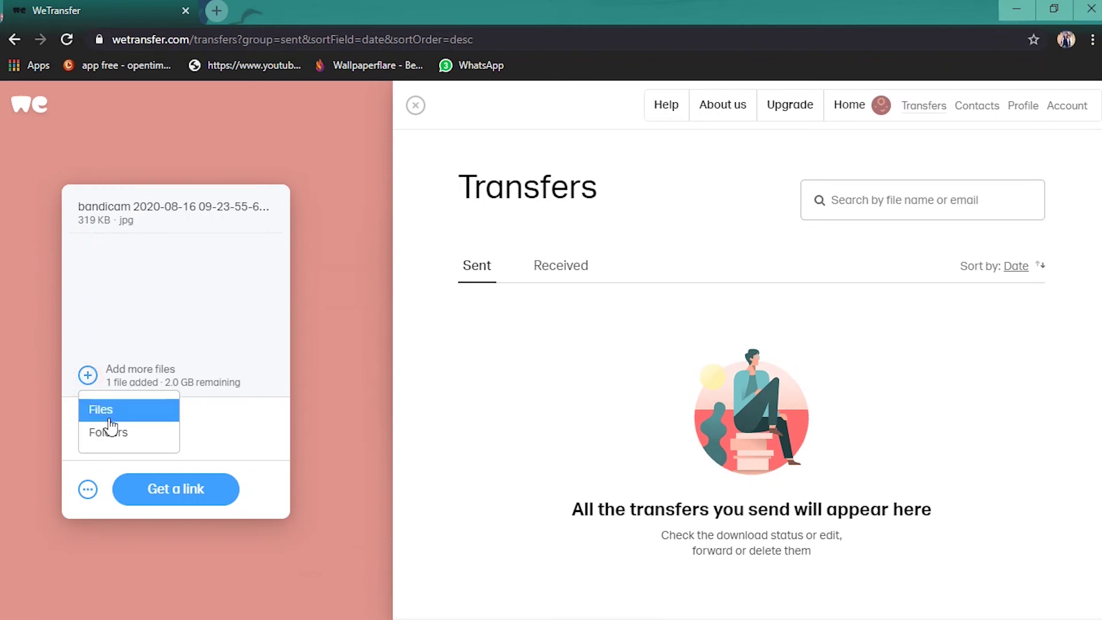